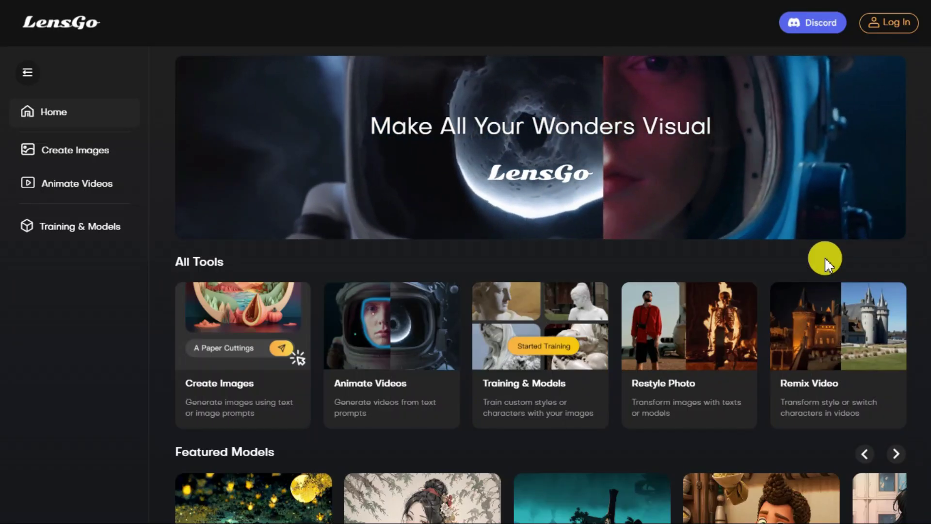
Step: Open the LensGo Log In form to sign in to the account
left_click(891, 23)
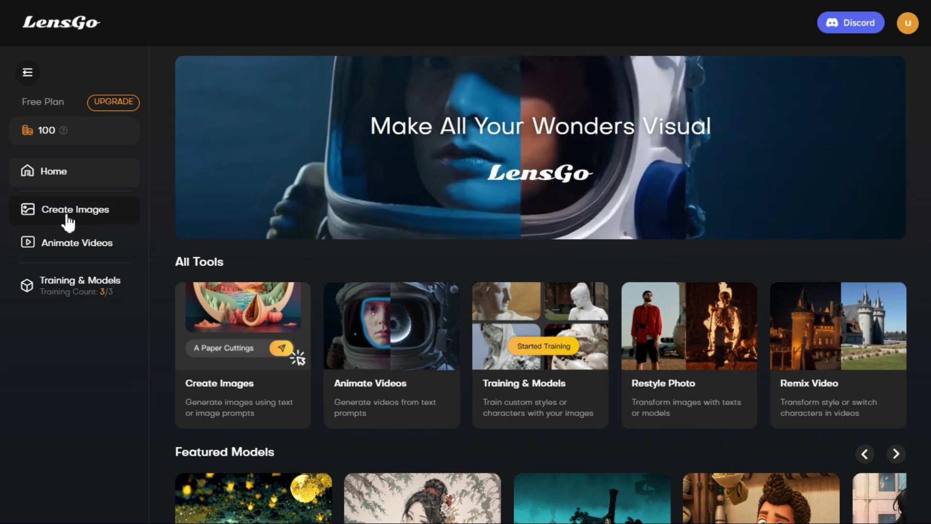
Step: Open Create Images and browse the style model list, keeping the Prime model
left_click(69, 222)
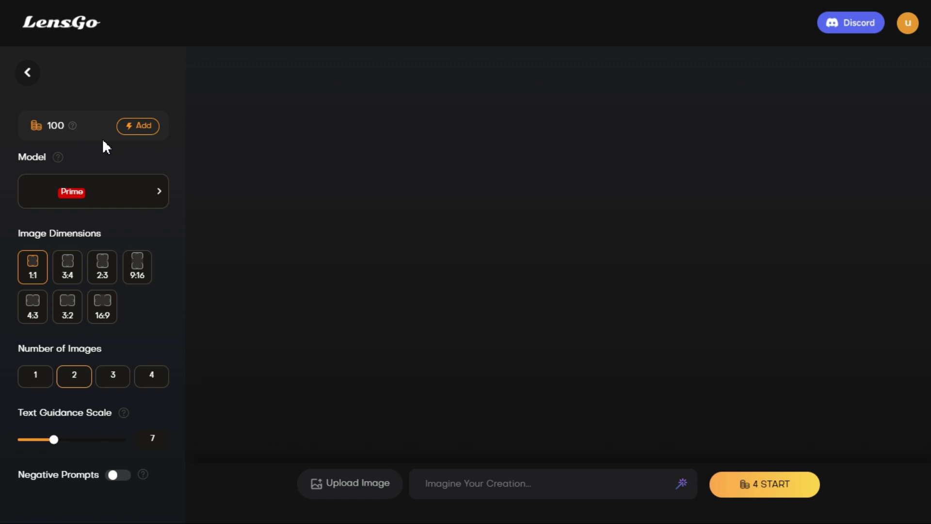
left_click(159, 196)
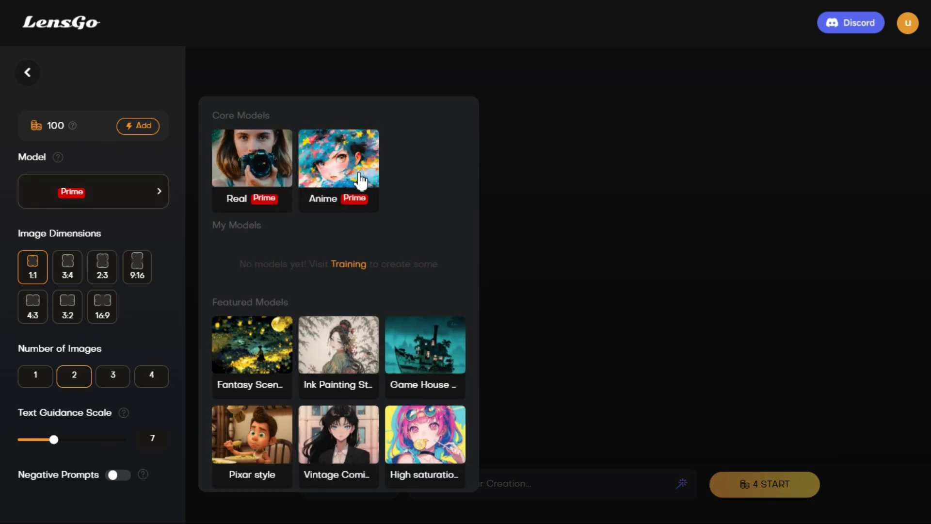
scroll(420, 260, "down", 2)
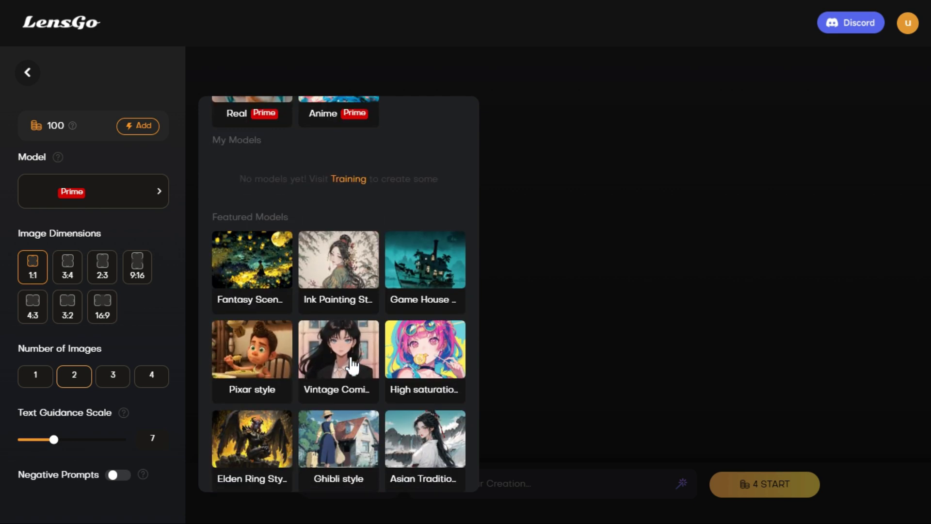
scroll(353, 367, "down", 4)
scroll(353, 370, "down", 2)
scroll(360, 381, "up", 1)
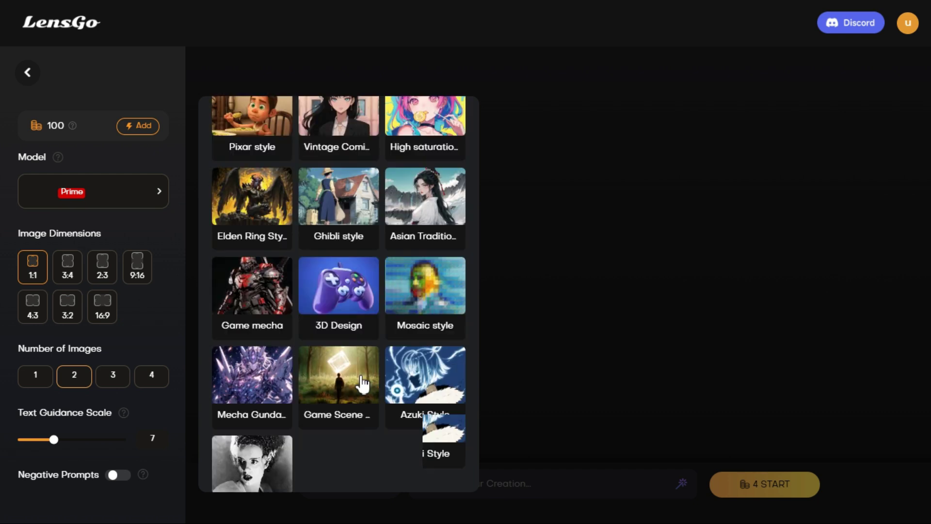
scroll(362, 383, "up", 5)
scroll(363, 383, "up", 2)
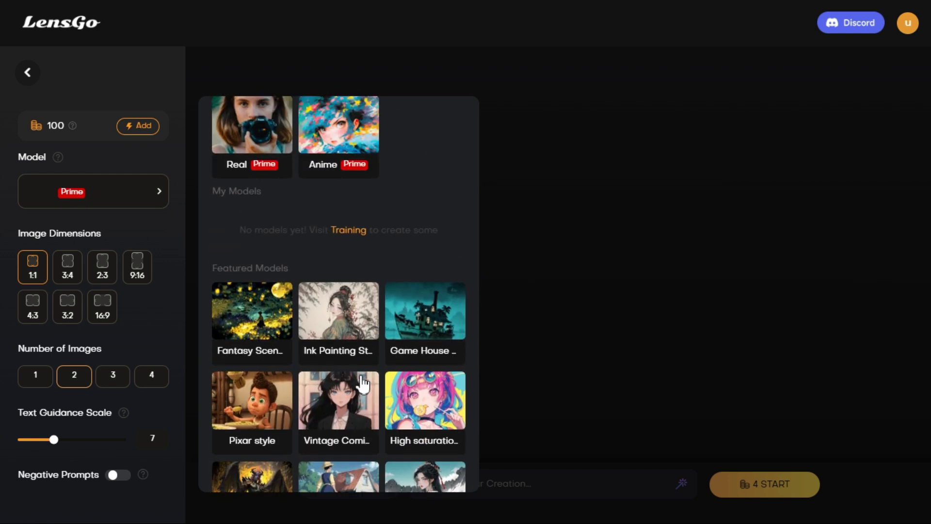
left_click(162, 235)
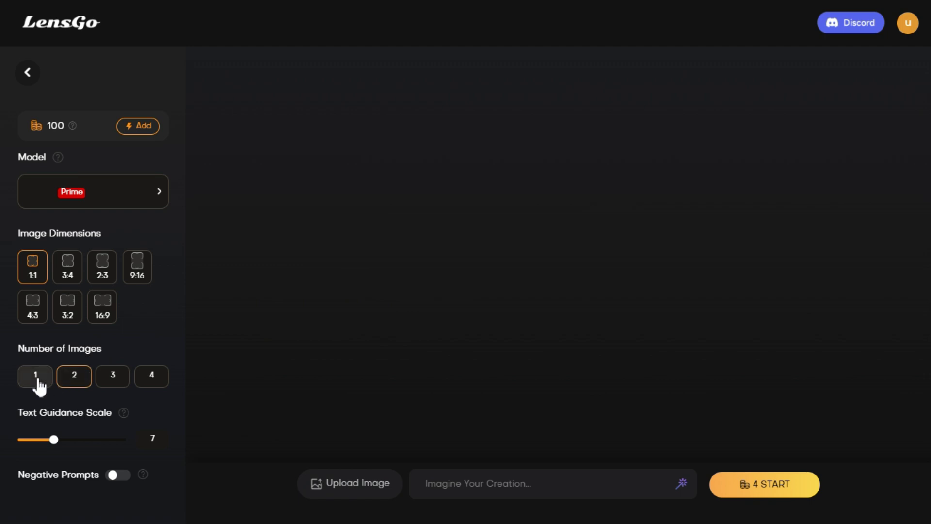
Step: Toggle Negative Prompts on and then back off
scroll(179, 333, "down", 1)
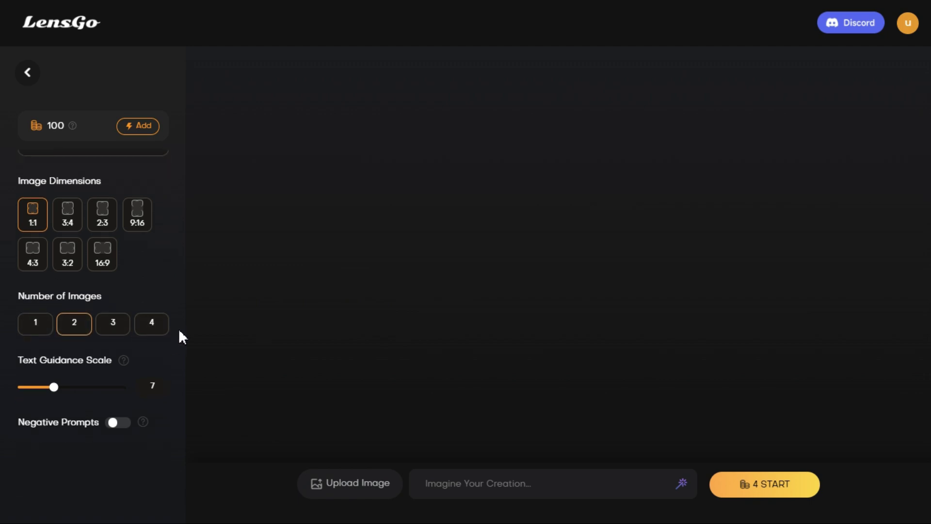
left_click(124, 431)
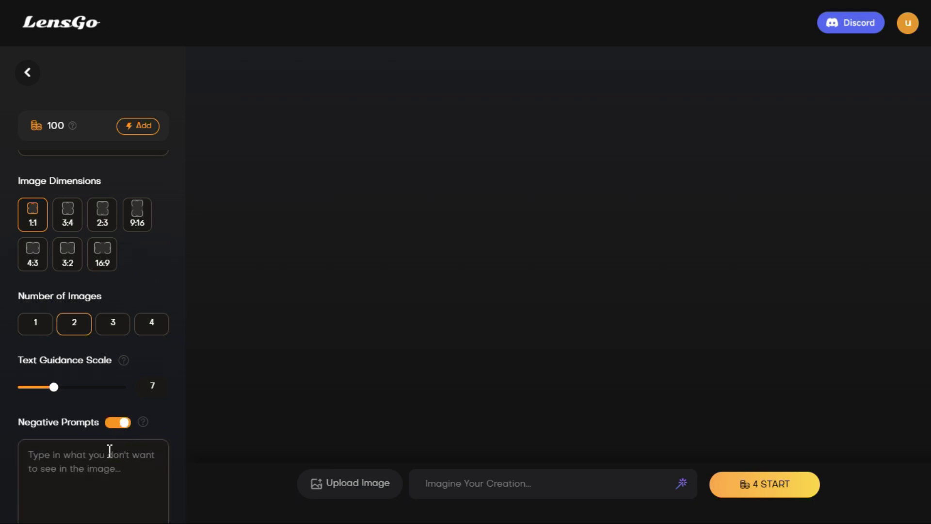
left_click(117, 422)
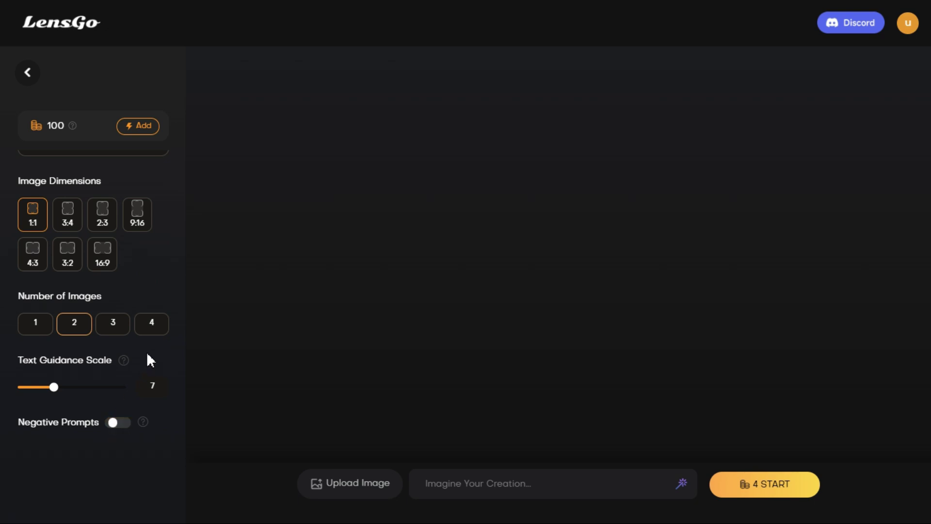
Step: Select the Pixar style model for image generation
scroll(147, 290, "up", 1)
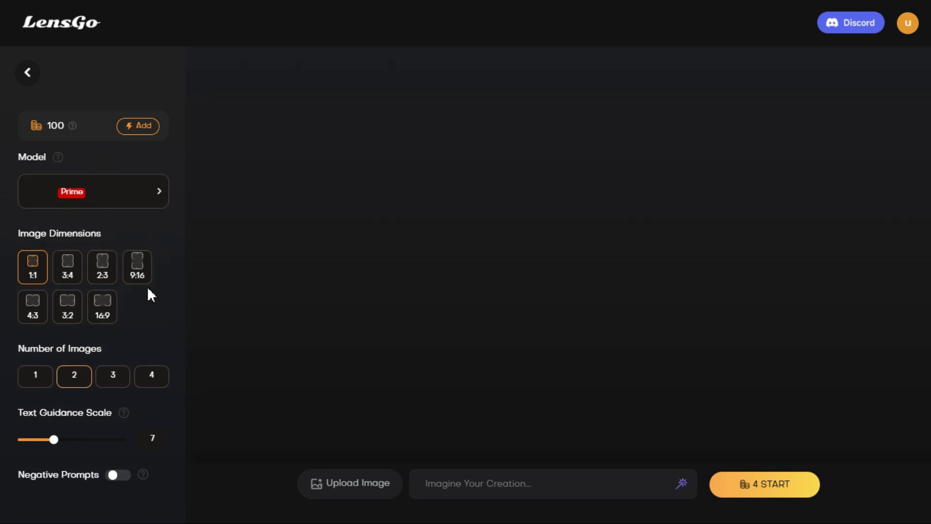
left_click(151, 198)
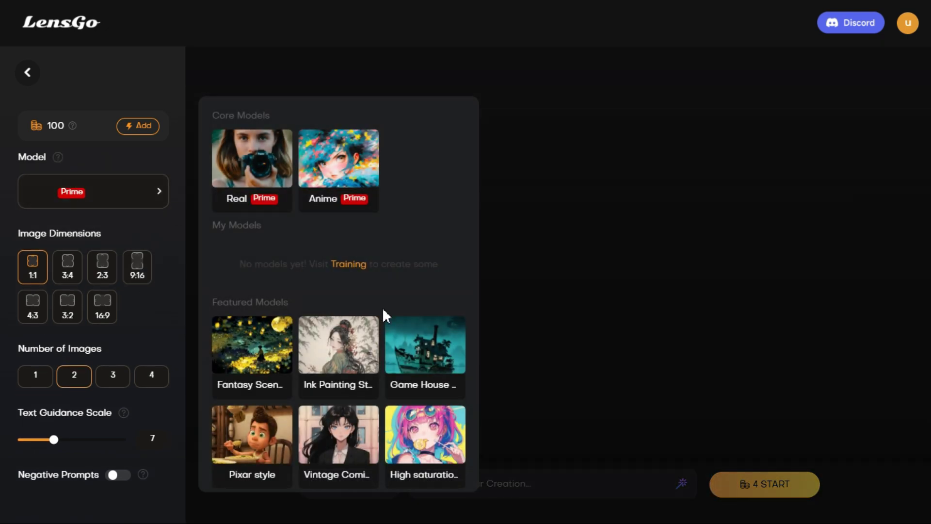
scroll(382, 307, "down", 2)
left_click(245, 364)
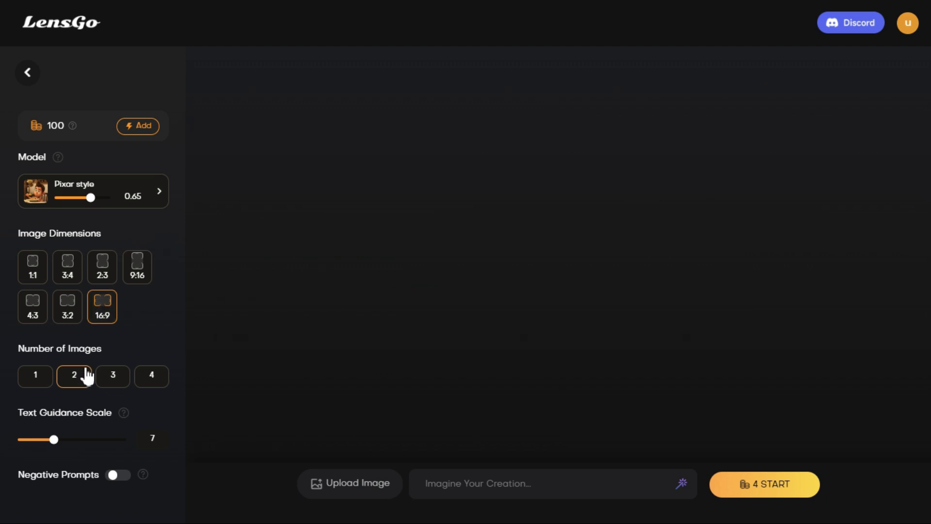
Step: Generate images from 'A small girl, with curly hair, holding a cup of coffee' and preview both
left_click(471, 490)
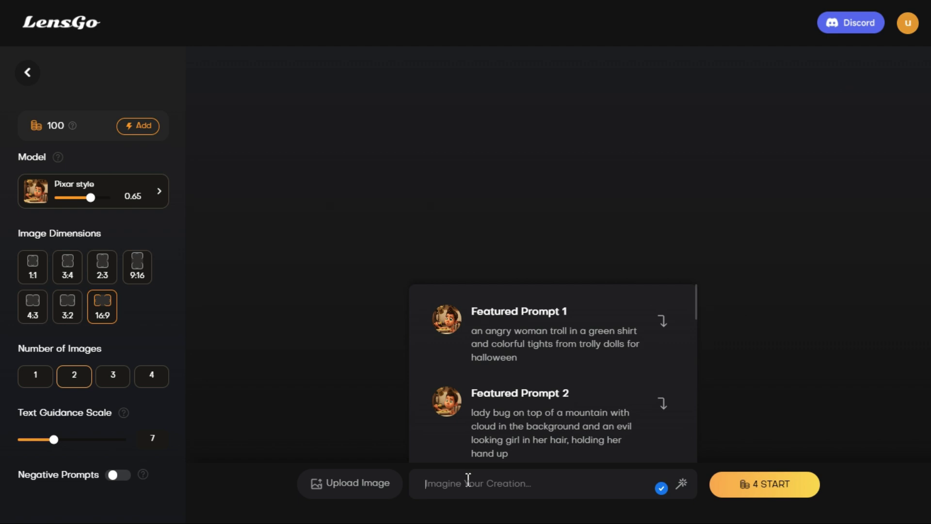
key("Return")
type("A small girl, with curly hair, holding a cup of coffee")
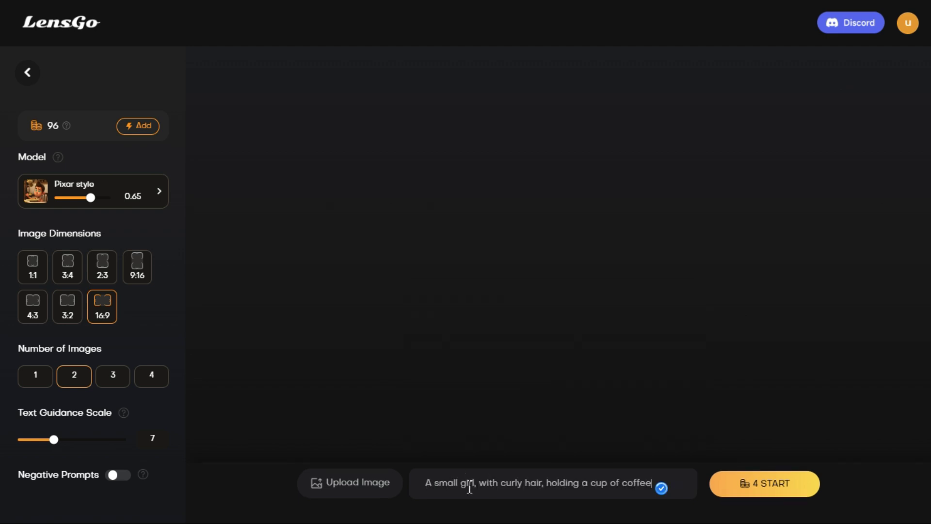
left_click(758, 500)
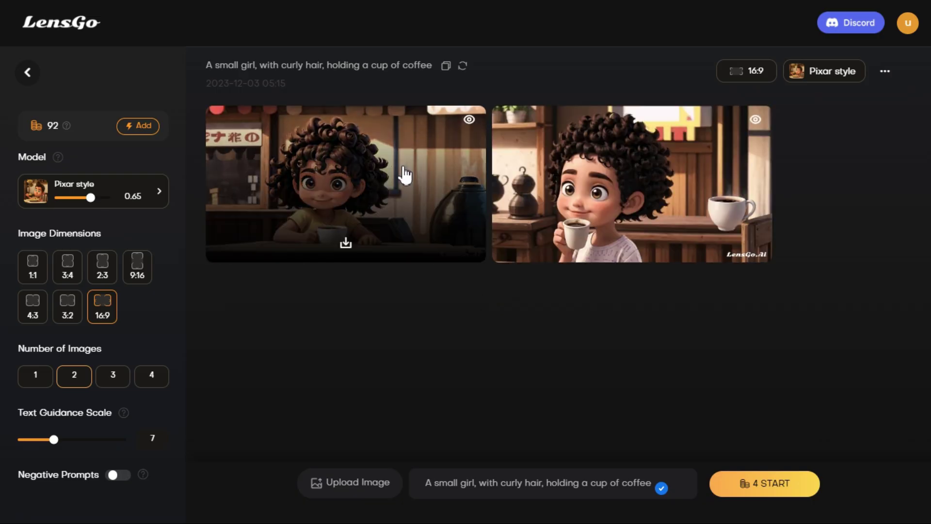
left_click(405, 176)
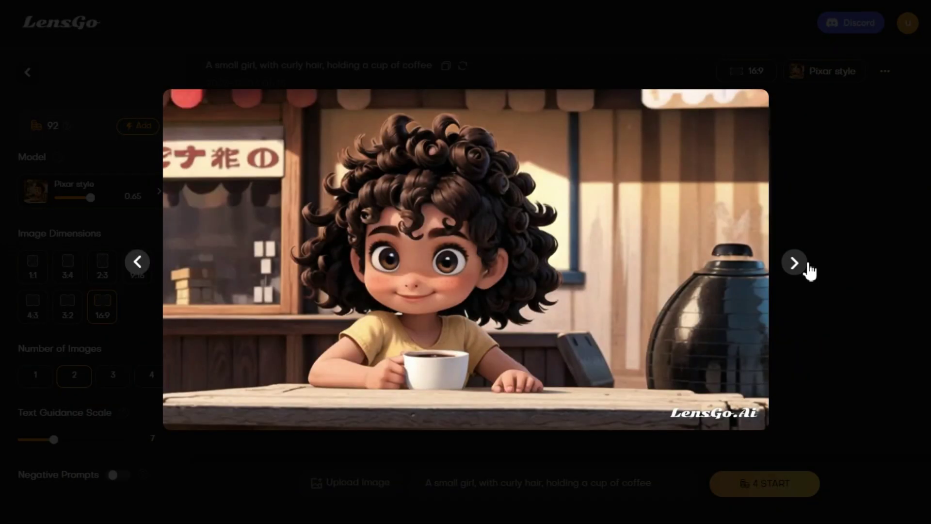
left_click(793, 263)
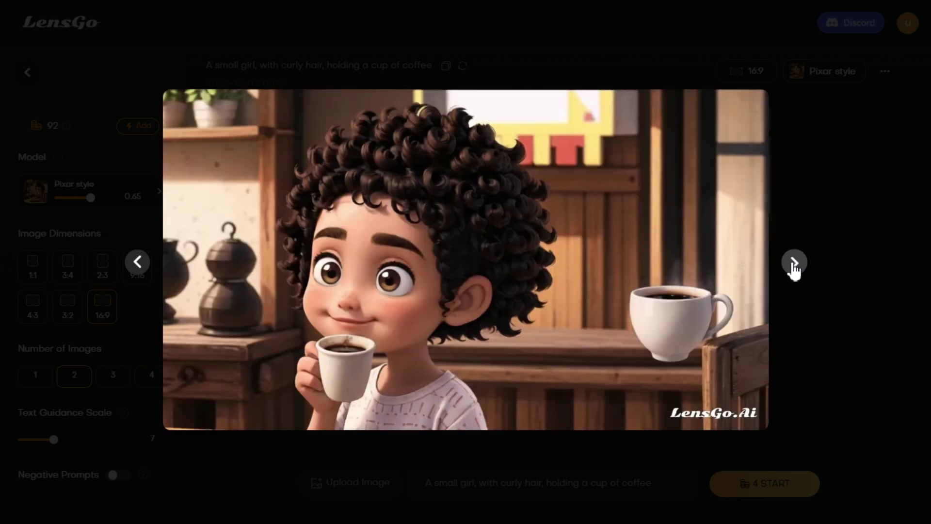
left_click(842, 231)
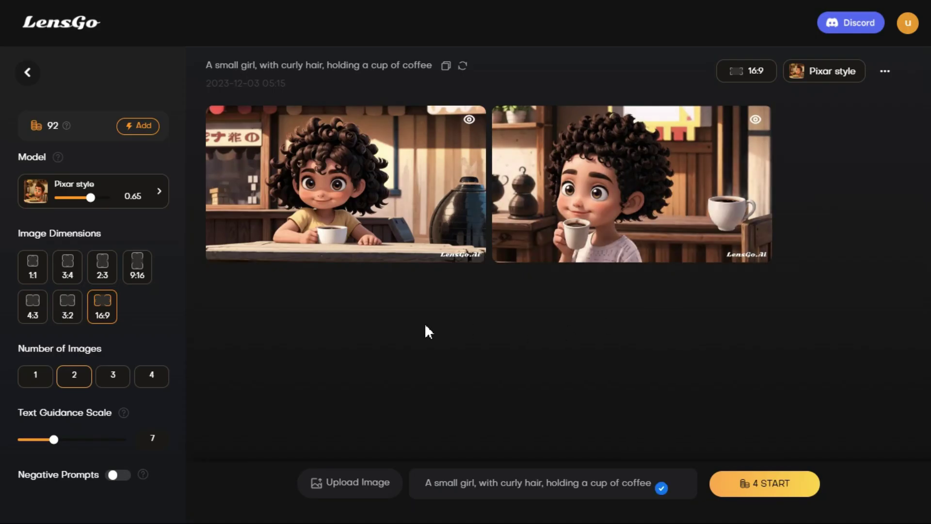
Step: Switch to the Real model and regenerate the curly-haired girl images
left_click(155, 194)
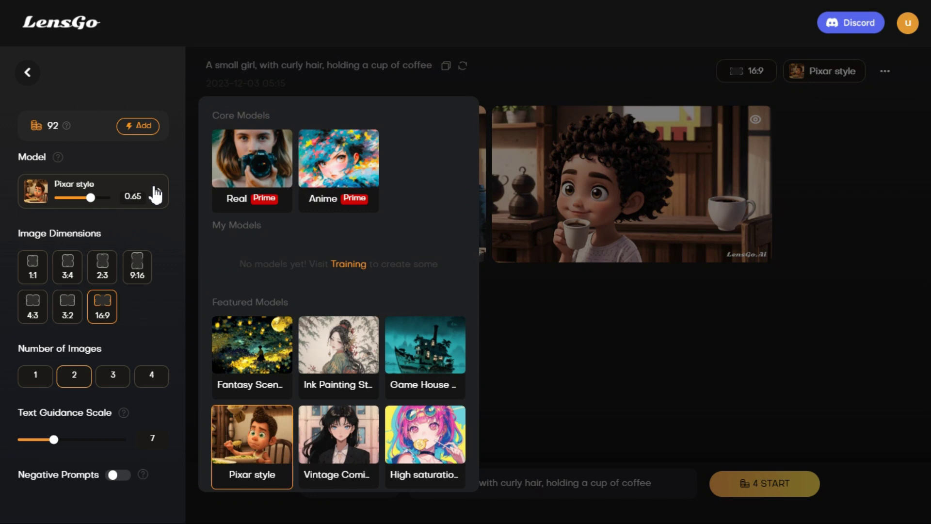
left_click(251, 165)
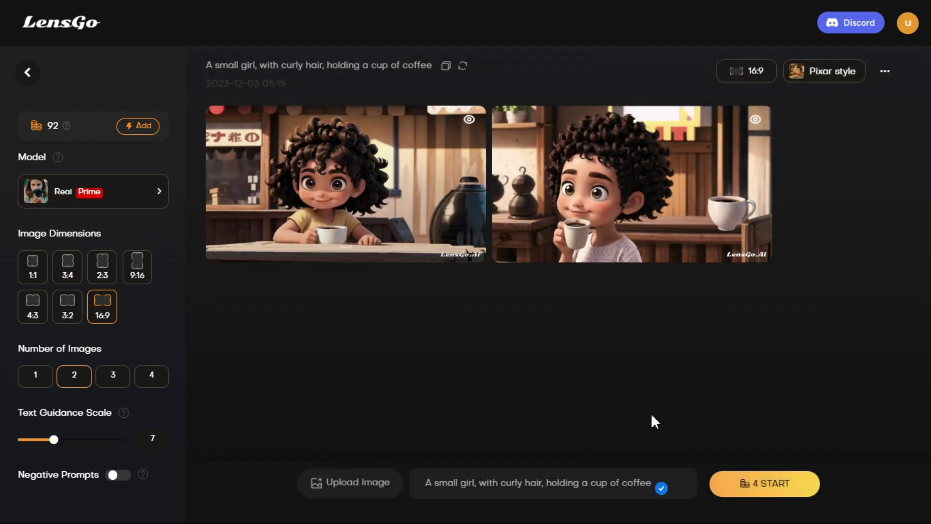
left_click(759, 497)
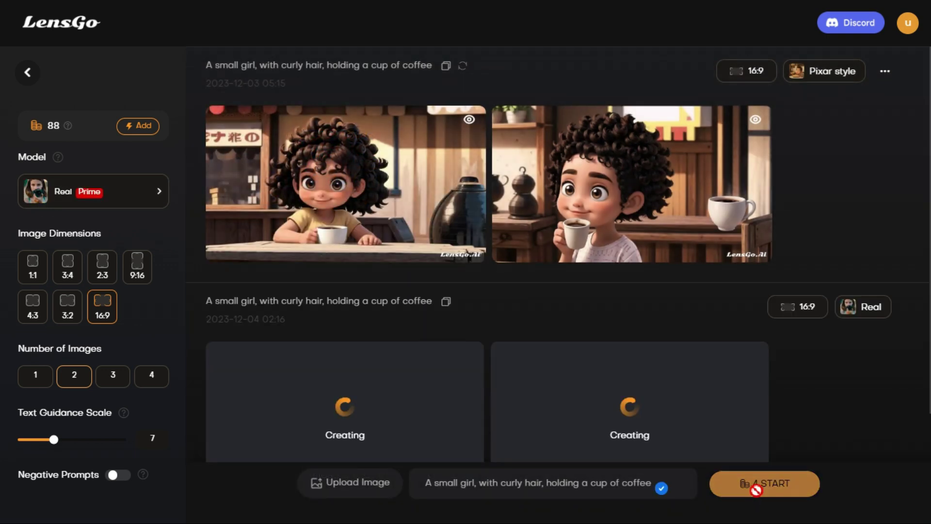
scroll(836, 401, "down", 2)
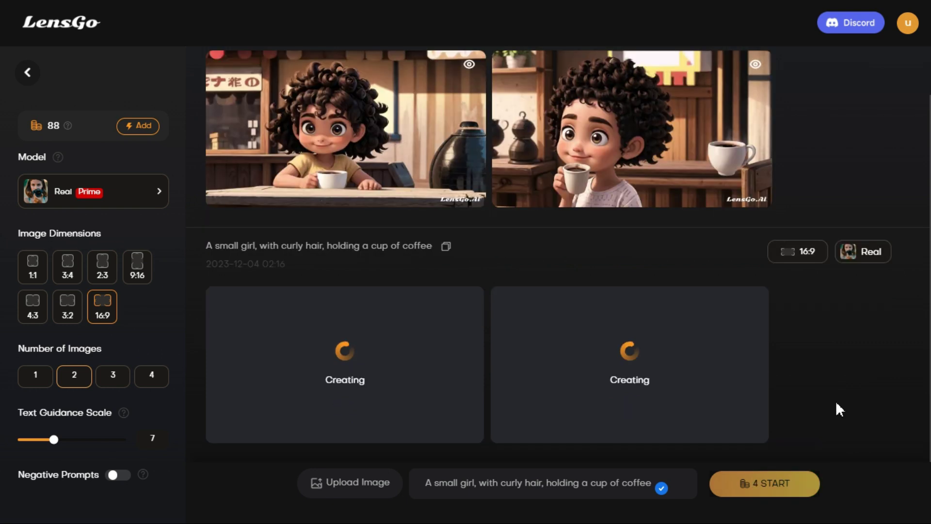
mouse_move(345, 401)
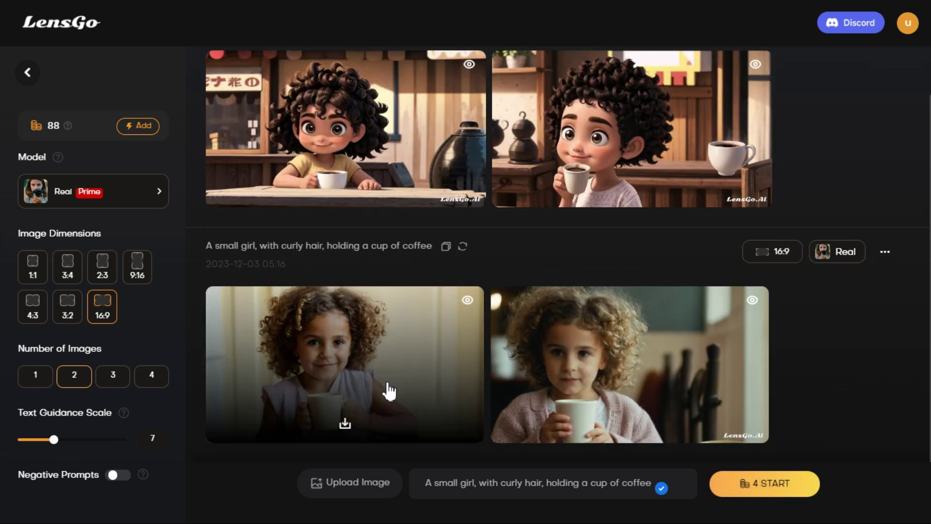
Step: Preview both realistic girl photos full size in the lightbox
left_click(383, 354)
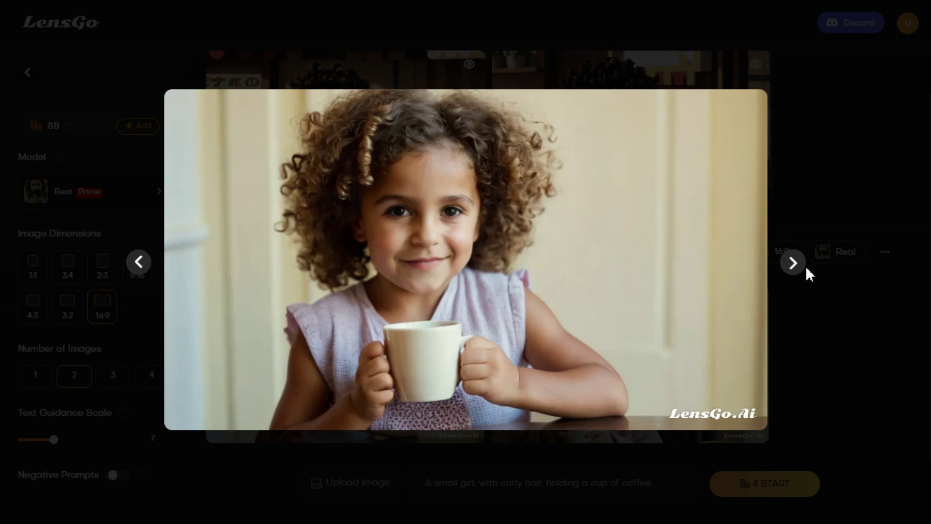
left_click(793, 263)
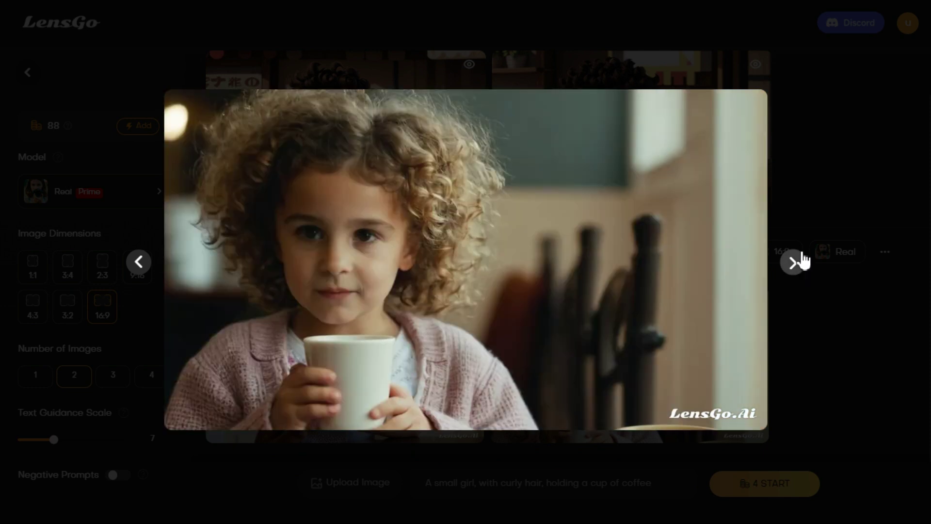
left_click(824, 175)
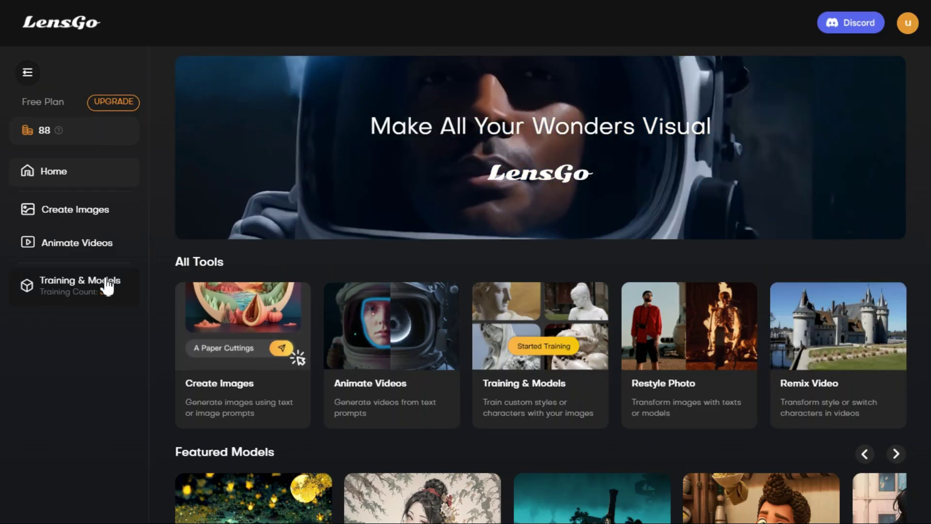
Step: Open Animate Videos and select the Pixar style model from Featured Models
left_click(93, 245)
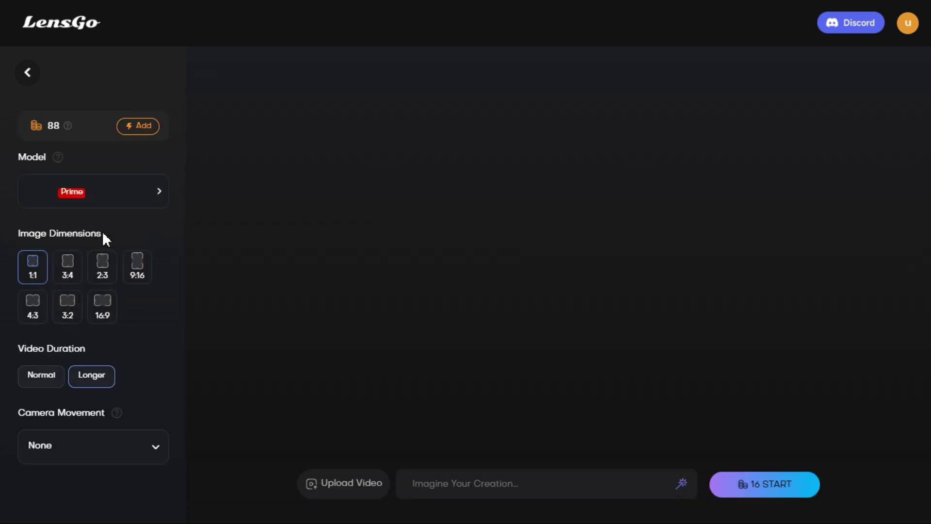
left_click(154, 197)
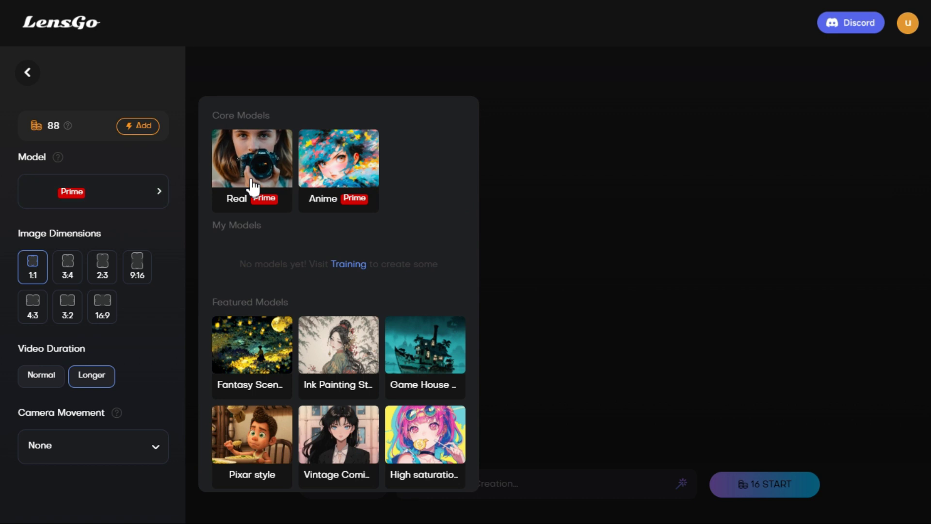
scroll(382, 333, "down", 2)
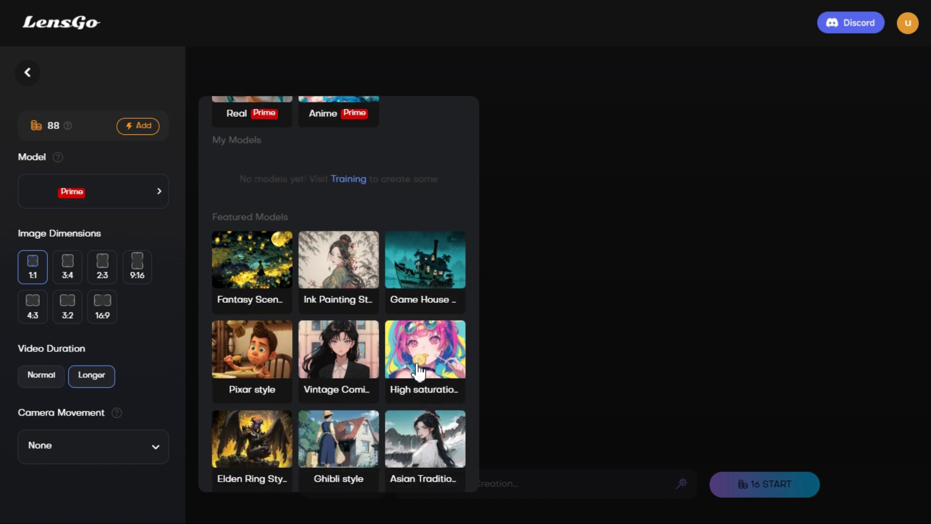
scroll(274, 299, "down", 2)
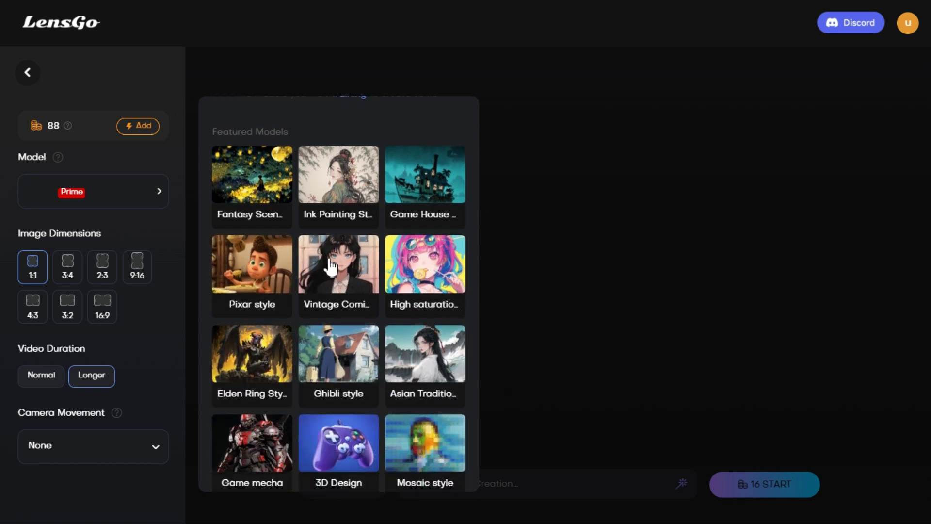
left_click(257, 300)
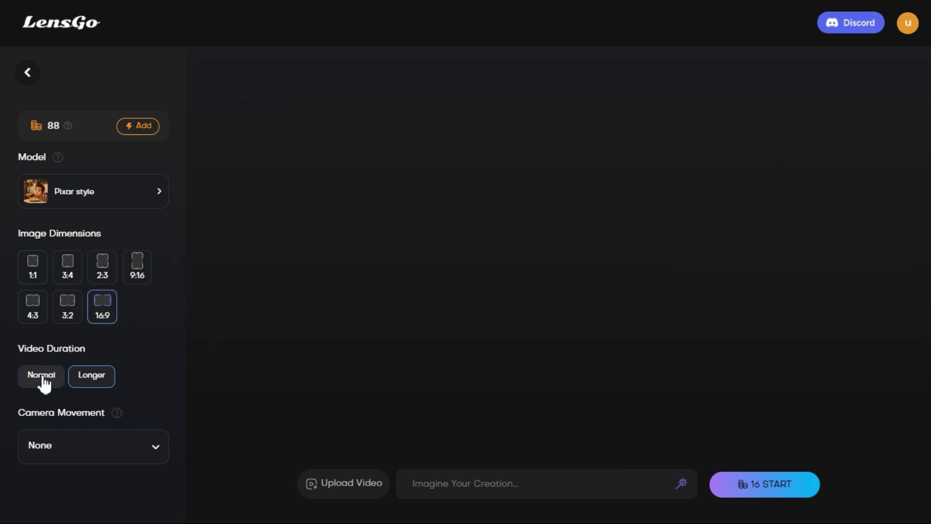
Step: Set the video duration to Longer and the camera movement to Zoom In
left_click(89, 380)
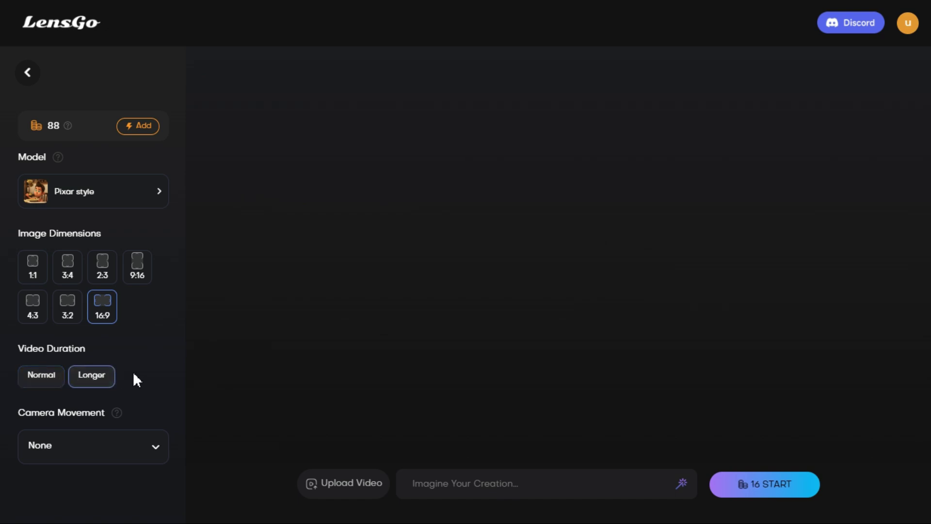
scroll(157, 432, "down", 1)
left_click(148, 422)
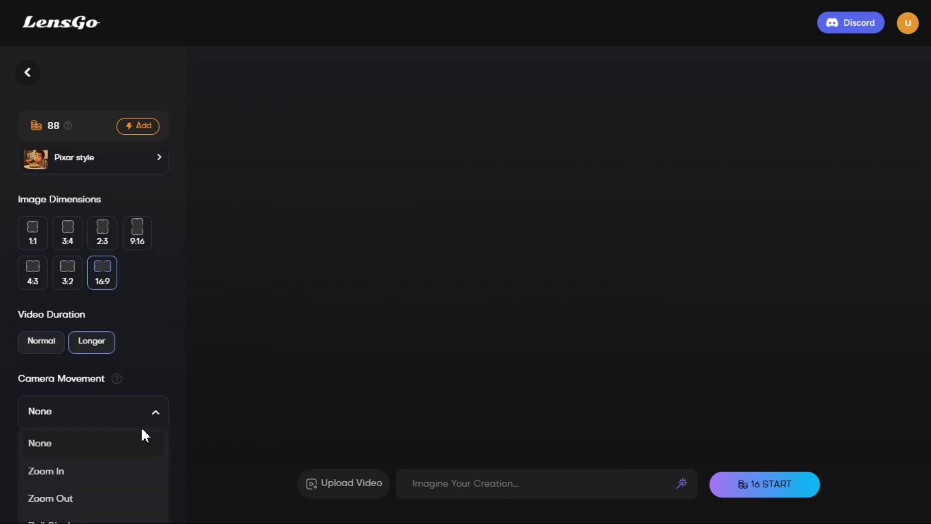
scroll(138, 437, "down", 3)
scroll(130, 451, "down", 2)
scroll(124, 466, "down", 1)
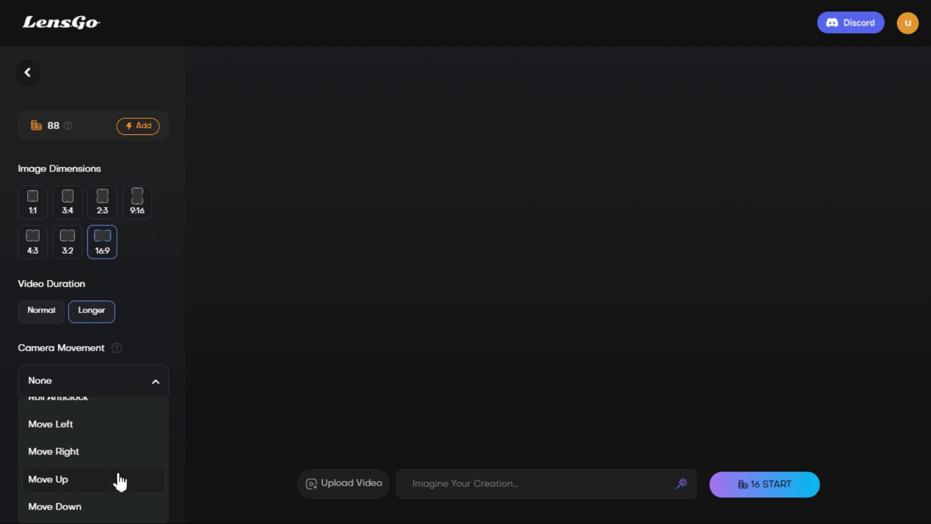
scroll(119, 482, "up", 1)
scroll(119, 483, "up", 2)
scroll(115, 485, "up", 2)
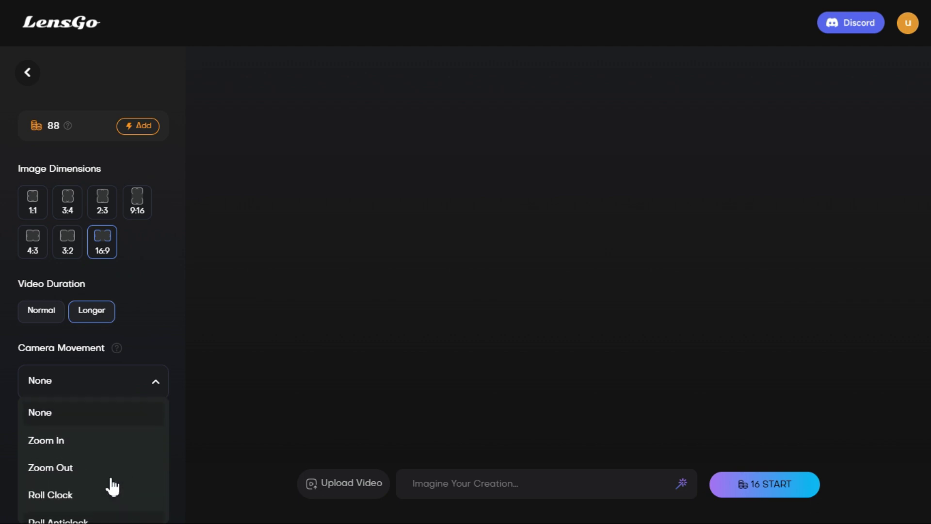
left_click(65, 443)
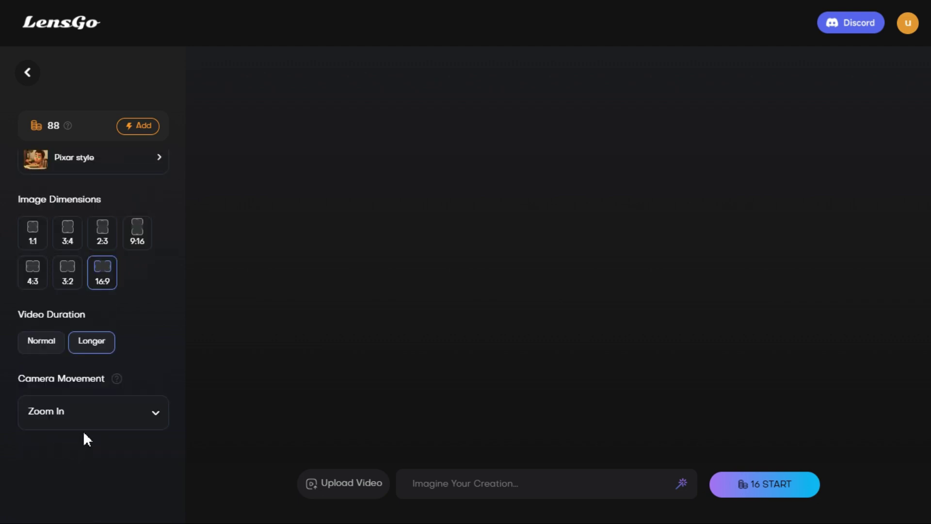
Step: Generate the video from 'A small girl, with curly hair, holding a cup of coffee'
left_click(444, 484)
type("A small girl, with curly hair, holding a cup of coffee")
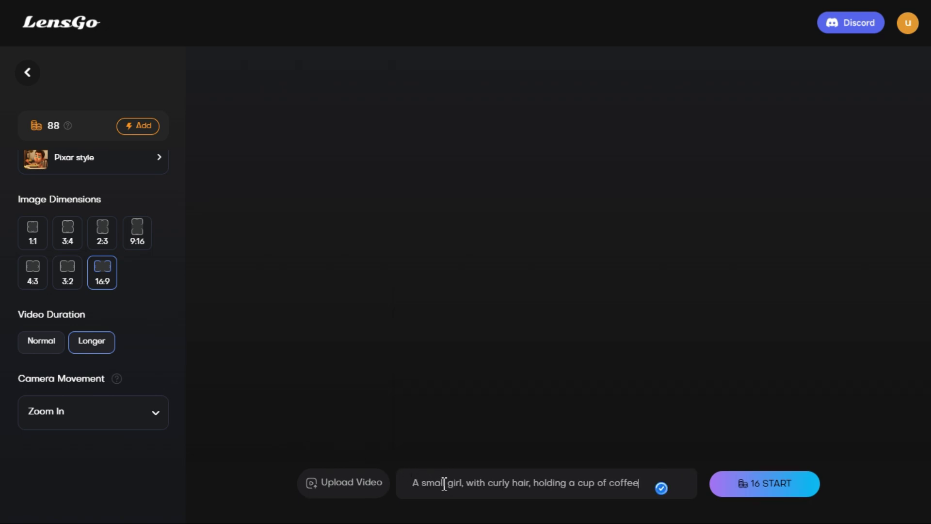
left_click(751, 496)
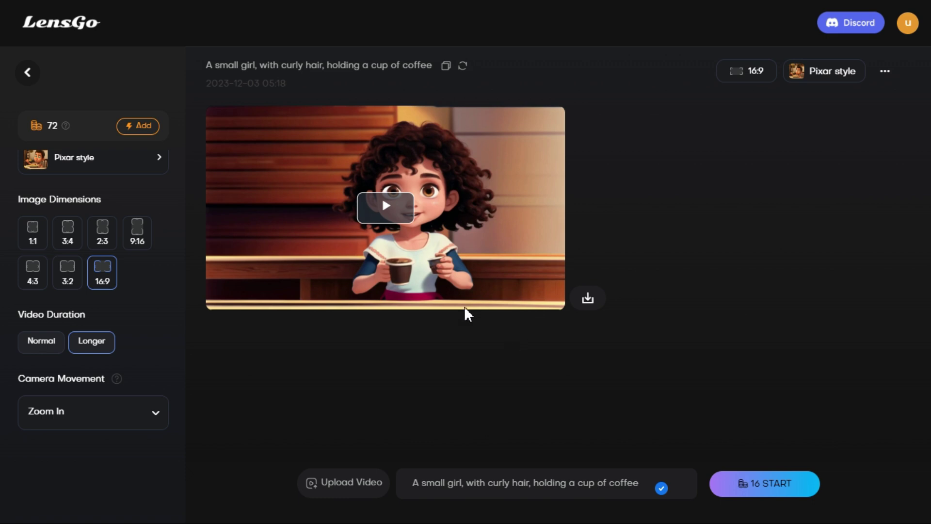
Step: Play the girl-with-coffee video in full screen
left_click(386, 212)
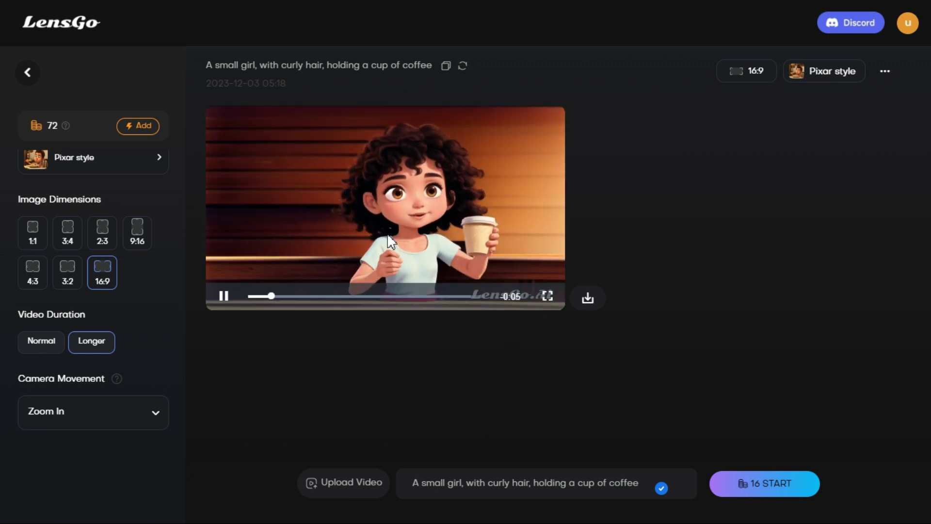
left_click(547, 296)
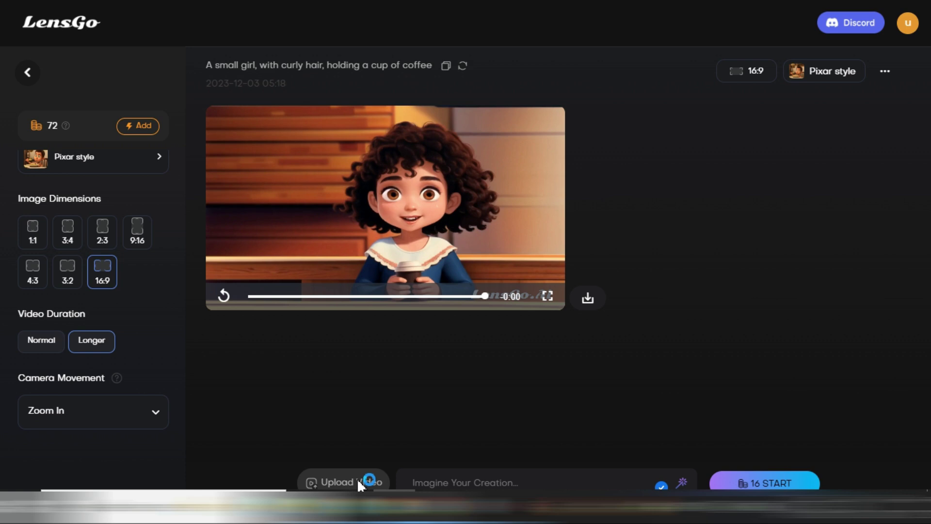
Step: Upload the street clip and restyle it with the prompt 'Girl walking Searching on mobile'
left_click(358, 480)
left_click(200, 151)
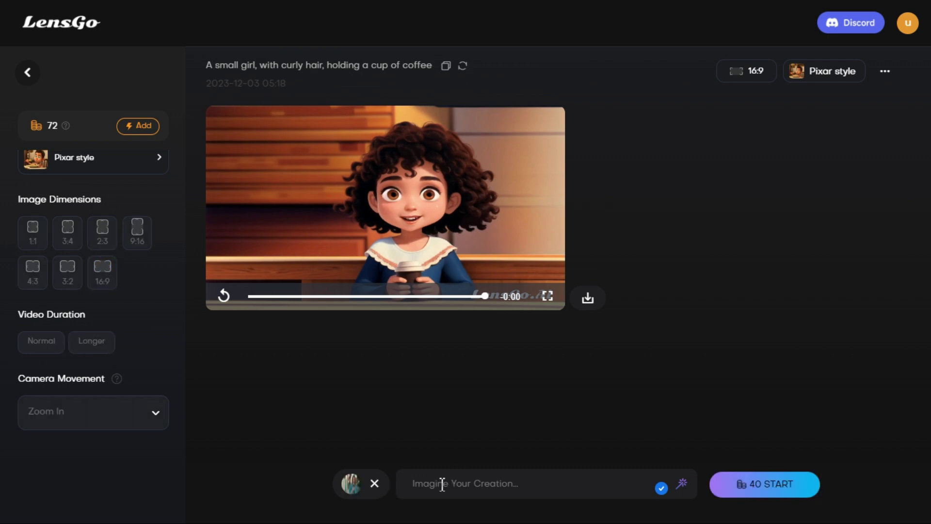
type("Girl walking Searching on mobile")
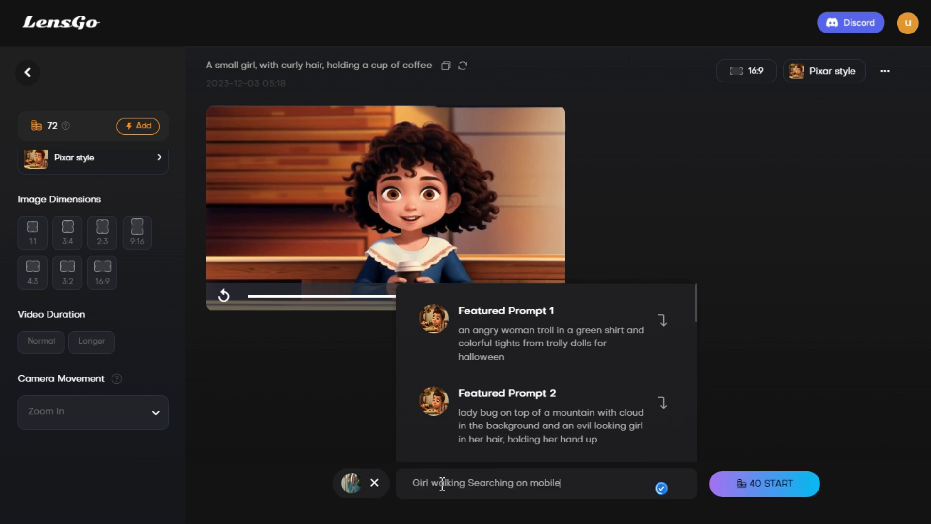
left_click(759, 492)
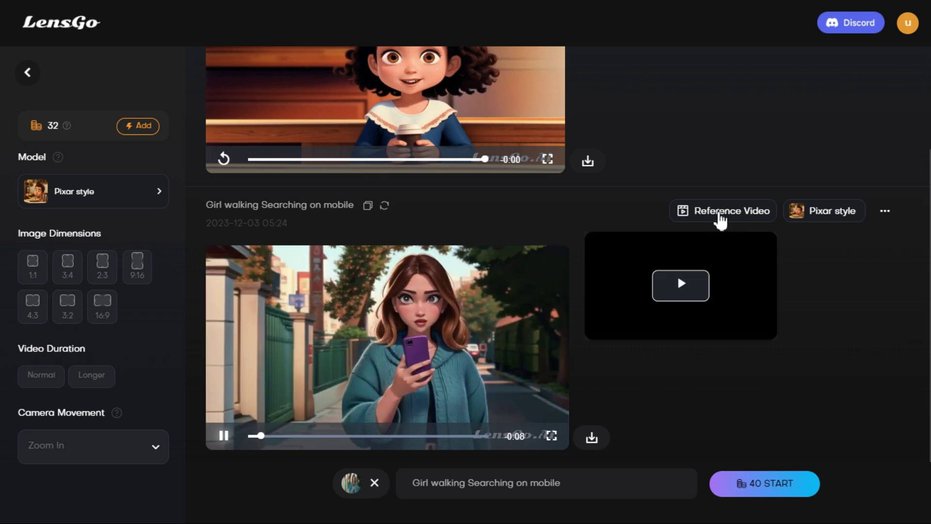
mouse_move(723, 211)
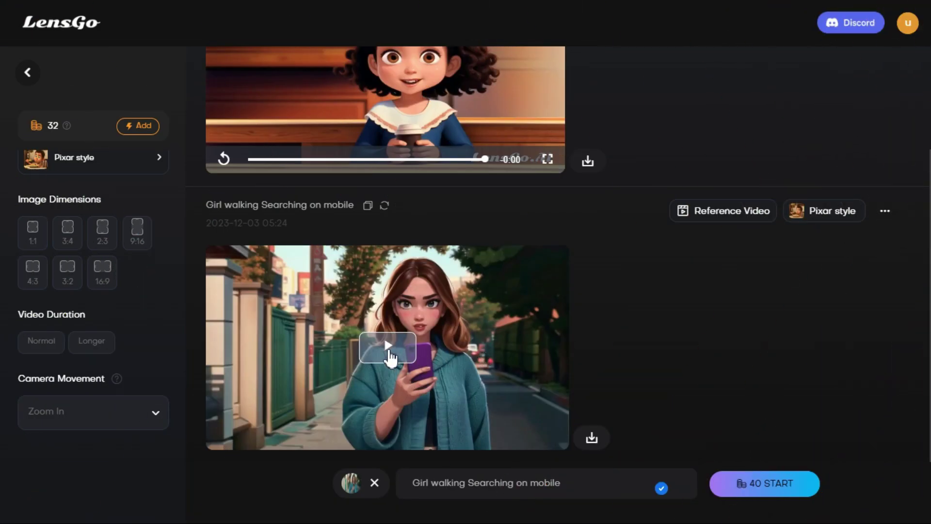
Step: Play the restyled walking-girl video in full screen
left_click(390, 357)
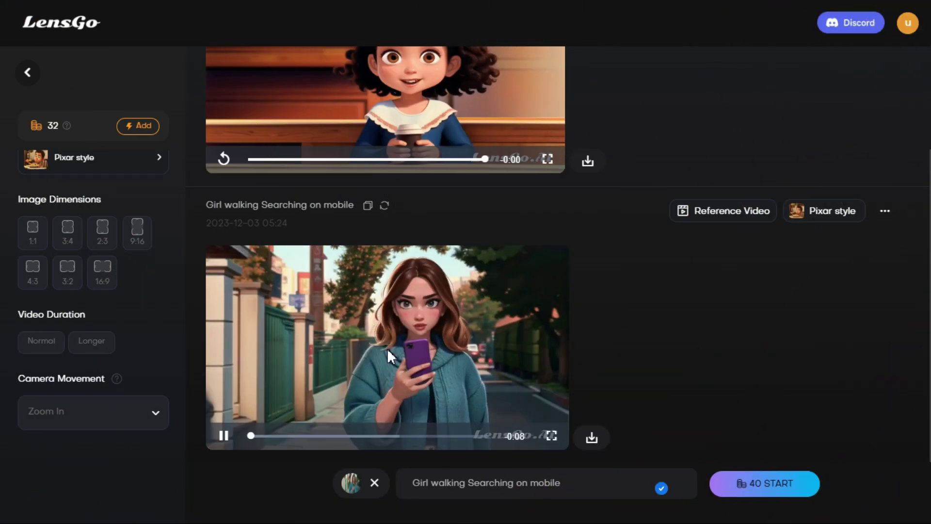
left_click(550, 433)
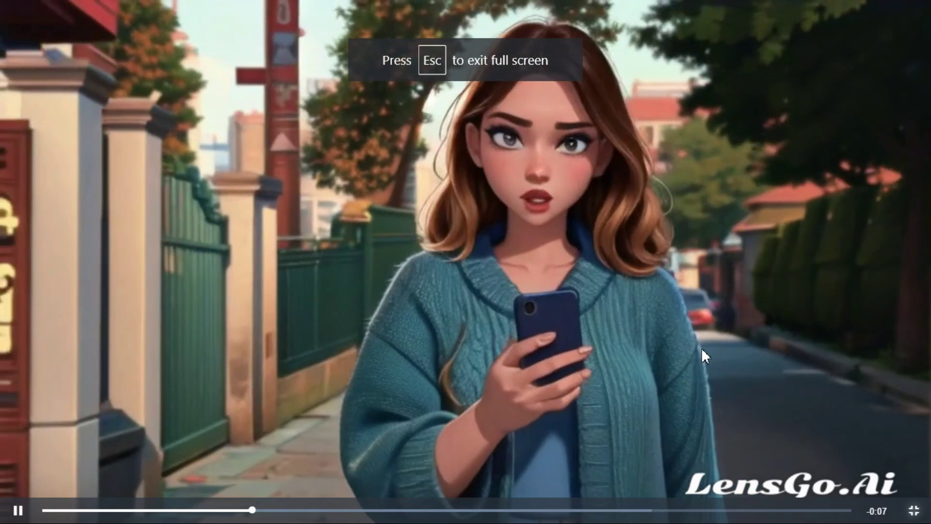